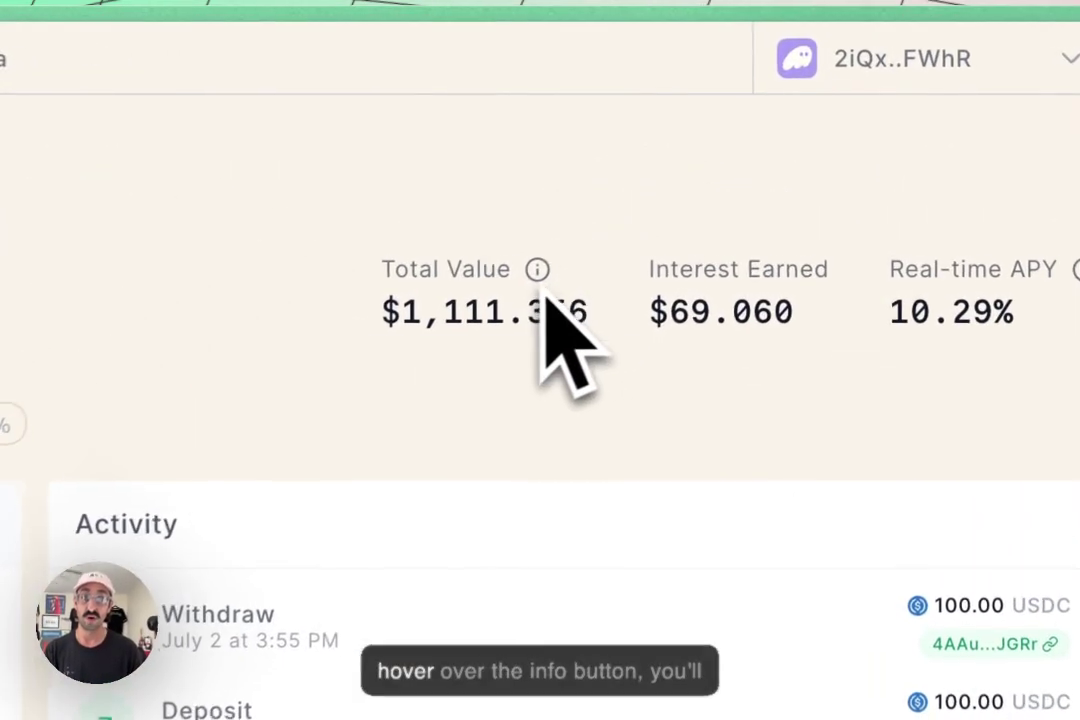
Dismiss the Total Value breakdown and check the $69.060 interest earned and 10.29% real-time APY.
mouse_move(707, 148)
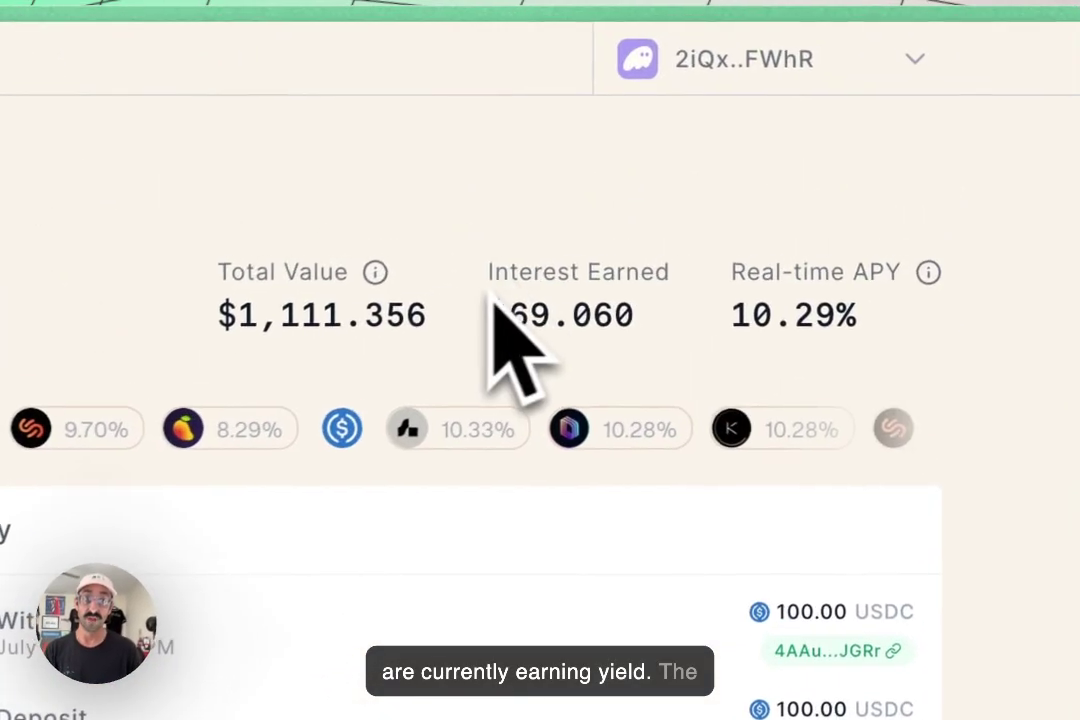
mouse_move(761, 142)
mouse_down()
mouse_move(820, 133)
mouse_move(850, 172)
mouse_up()
click(652, 340)
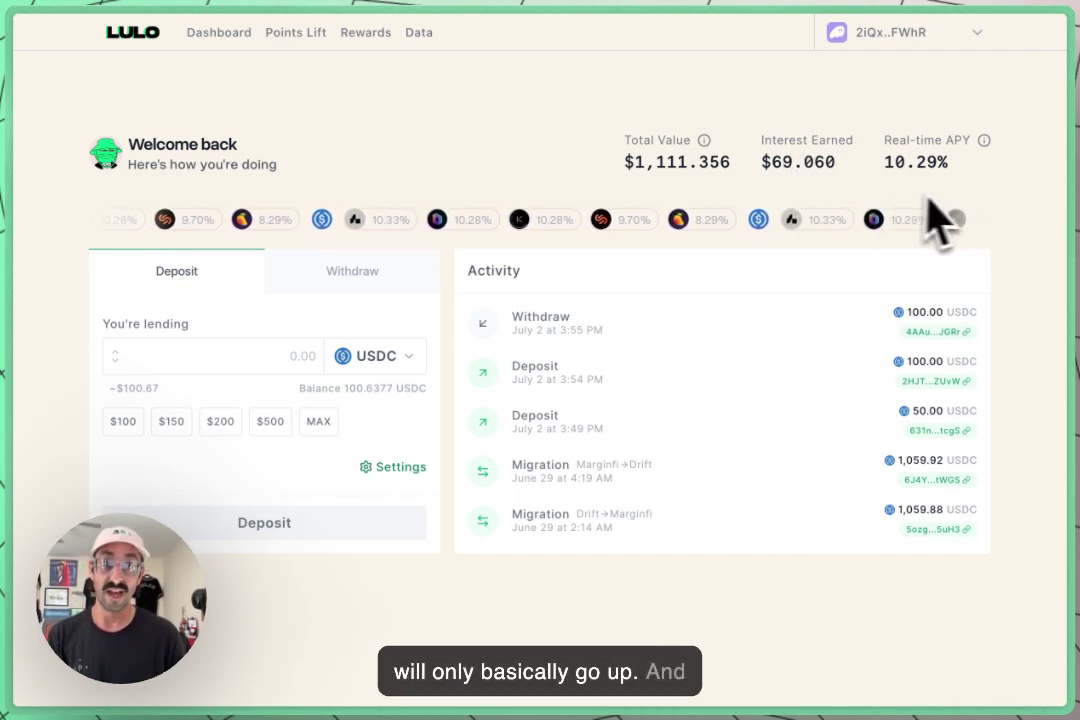
mouse_move(939, 174)
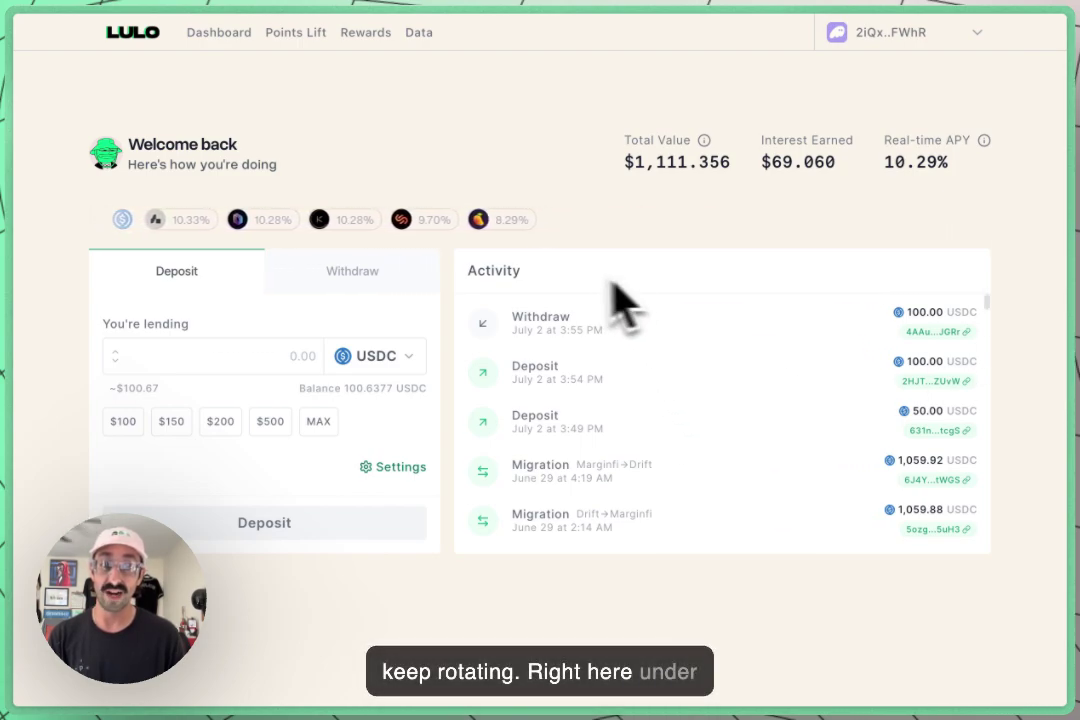
scroll(762, 372, down, 10)
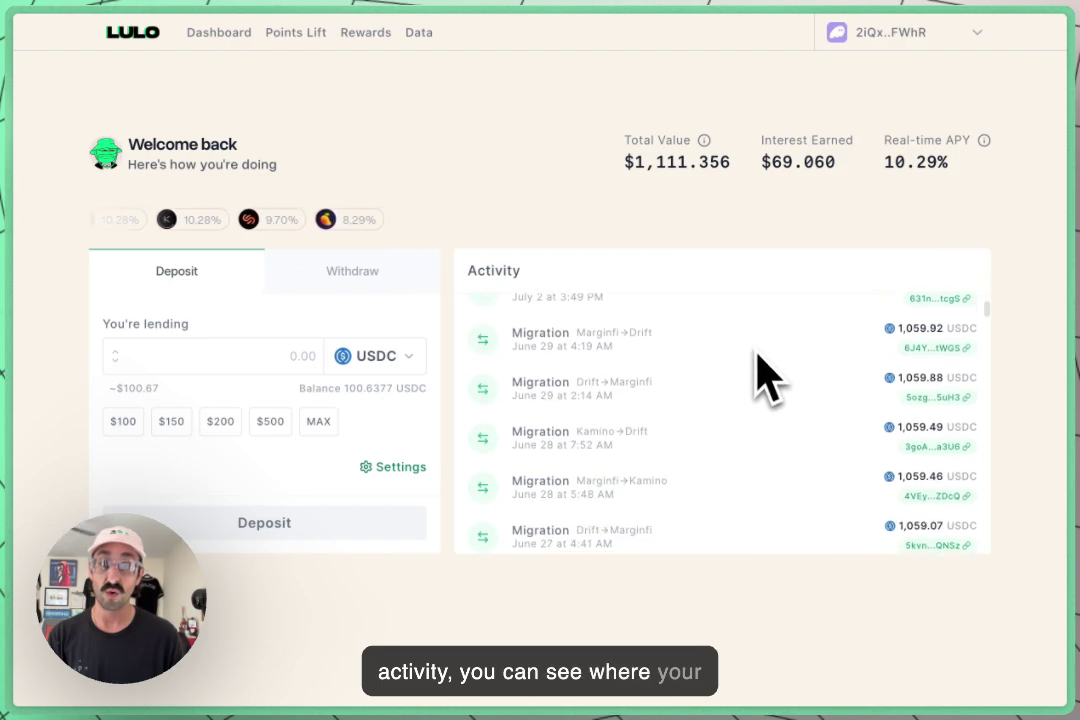
scroll(762, 372, down, 8)
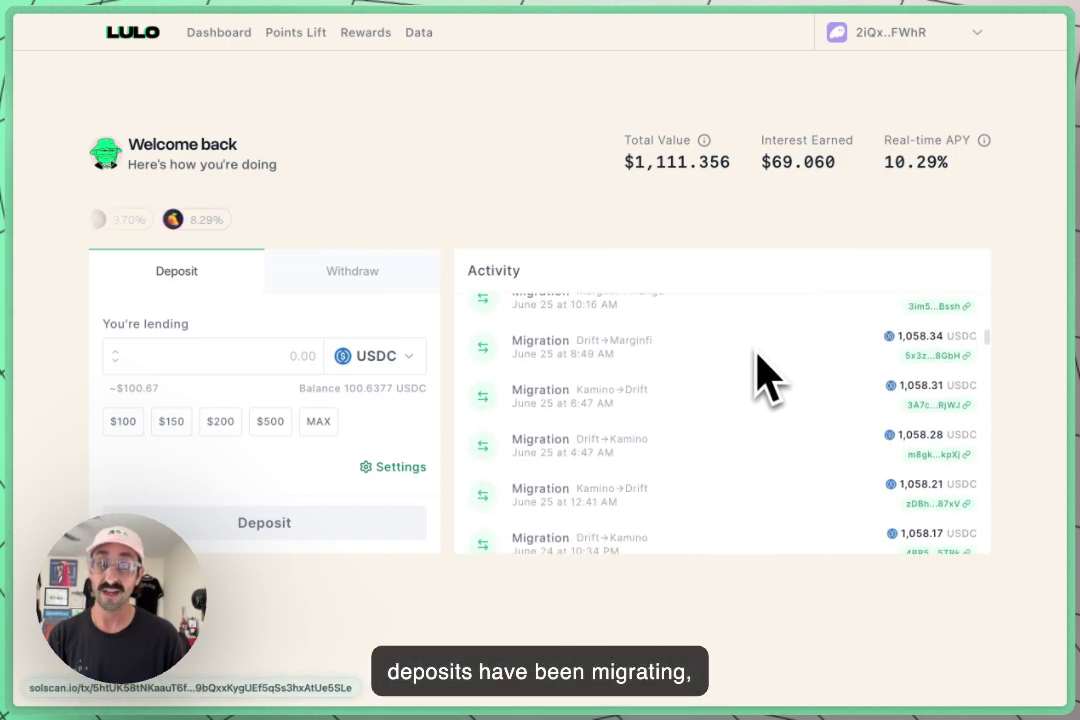
scroll(767, 379, down, 10)
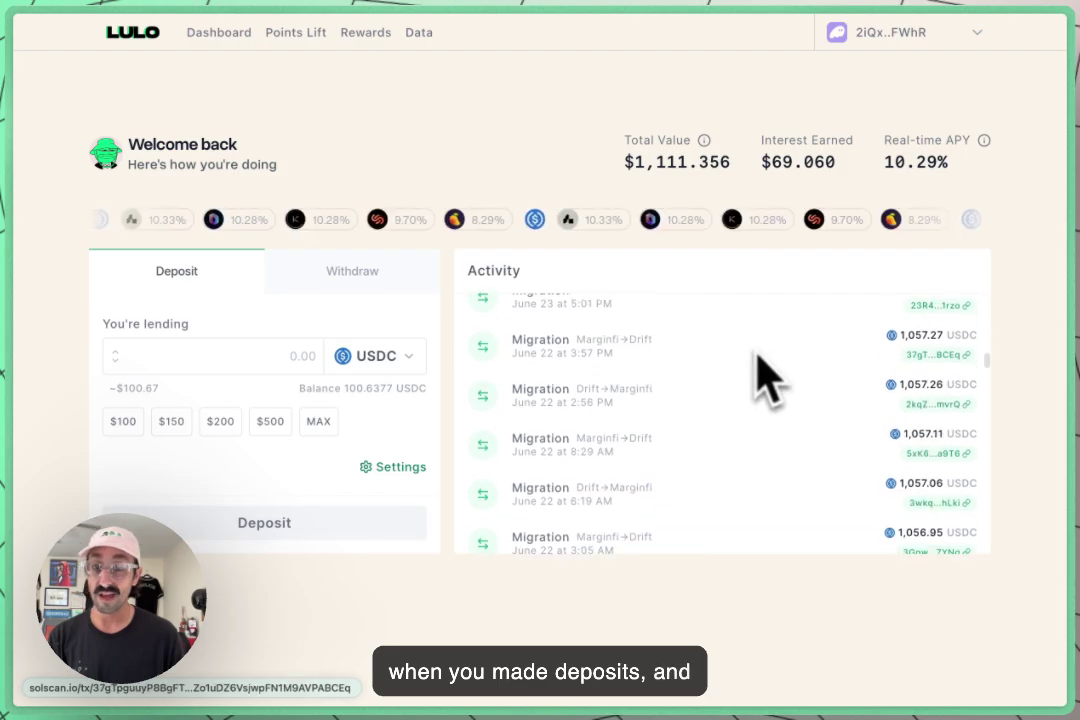
scroll(735, 490, up, 20)
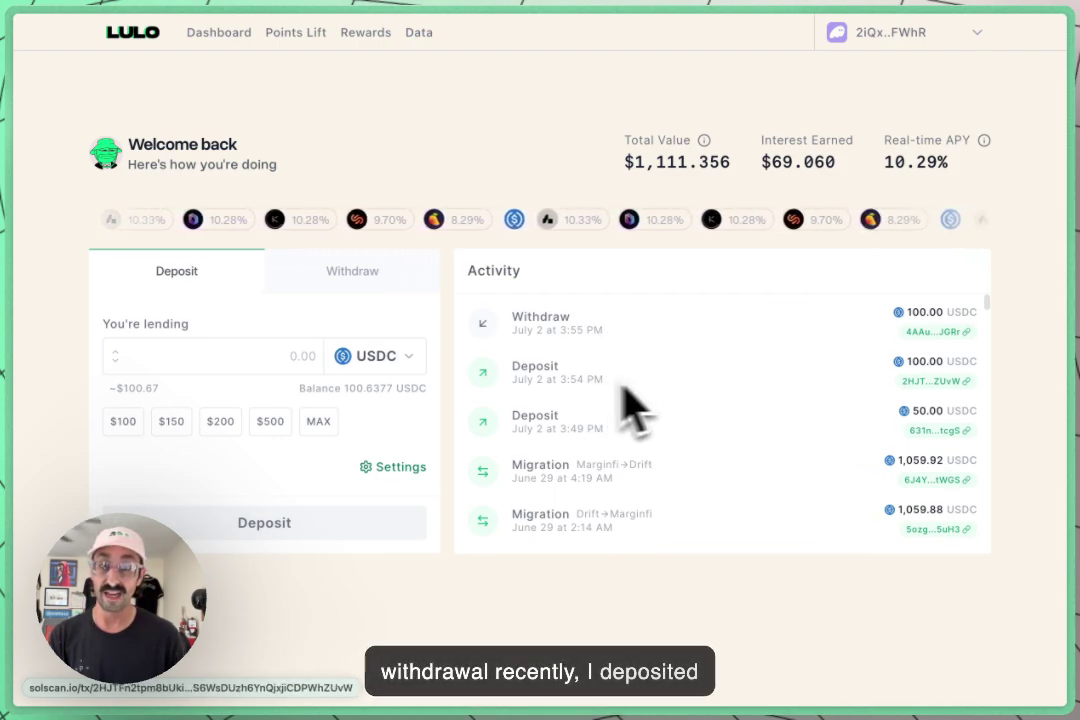
scroll(681, 448, down, 3)
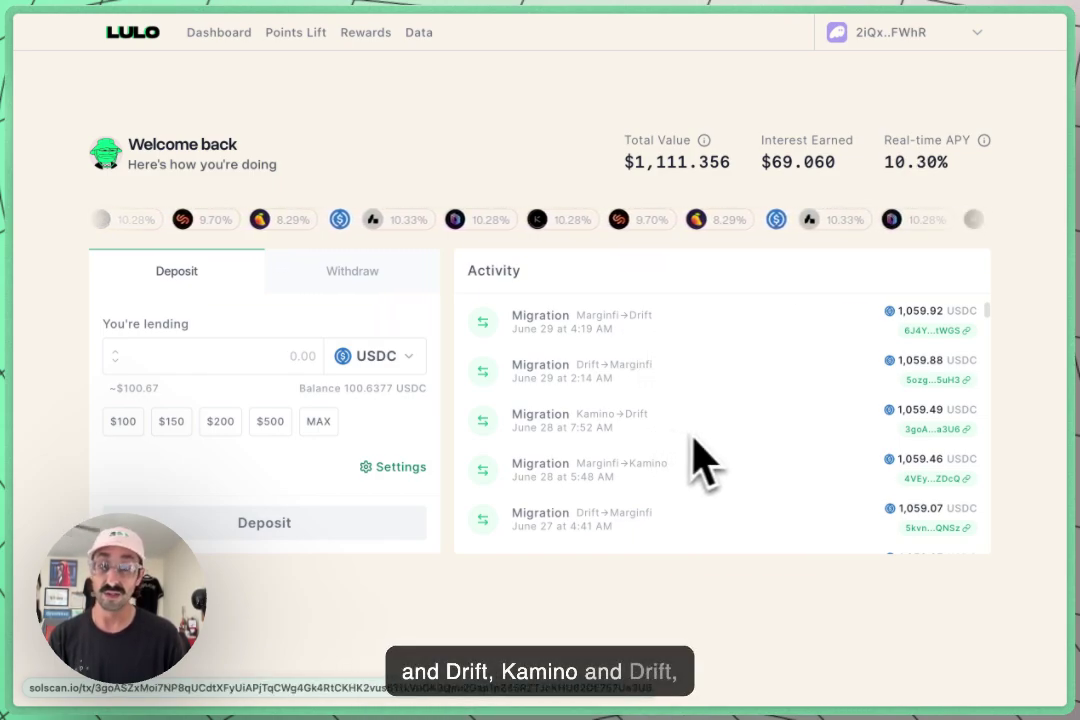
scroll(713, 489, down, 3)
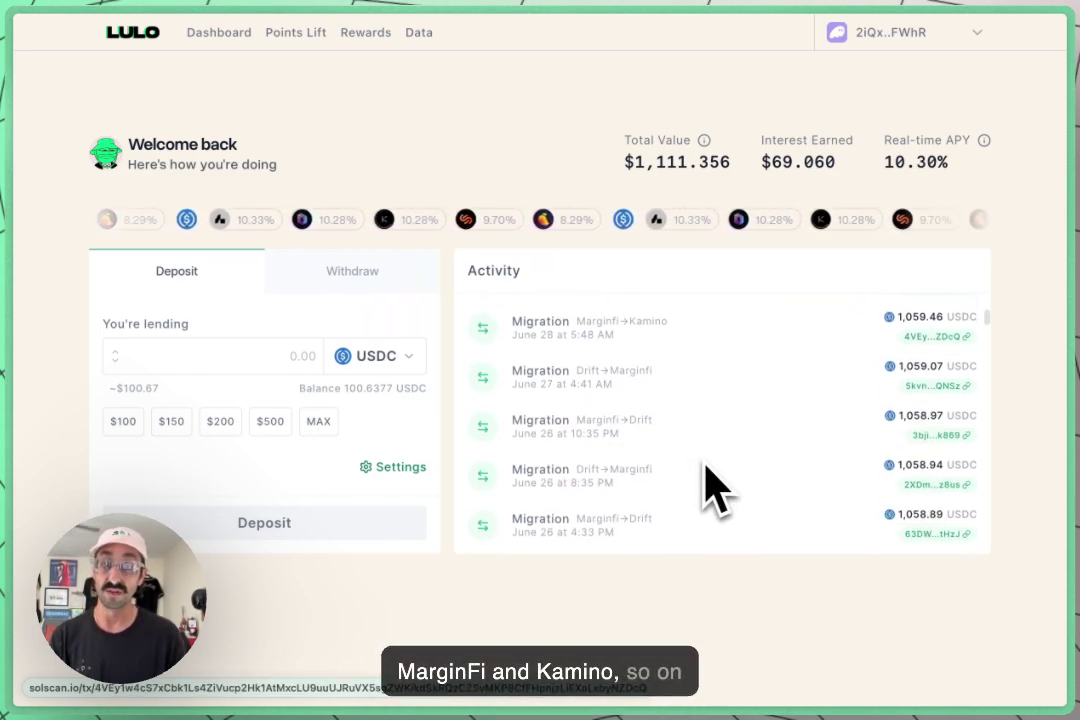
scroll(712, 488, up, 6)
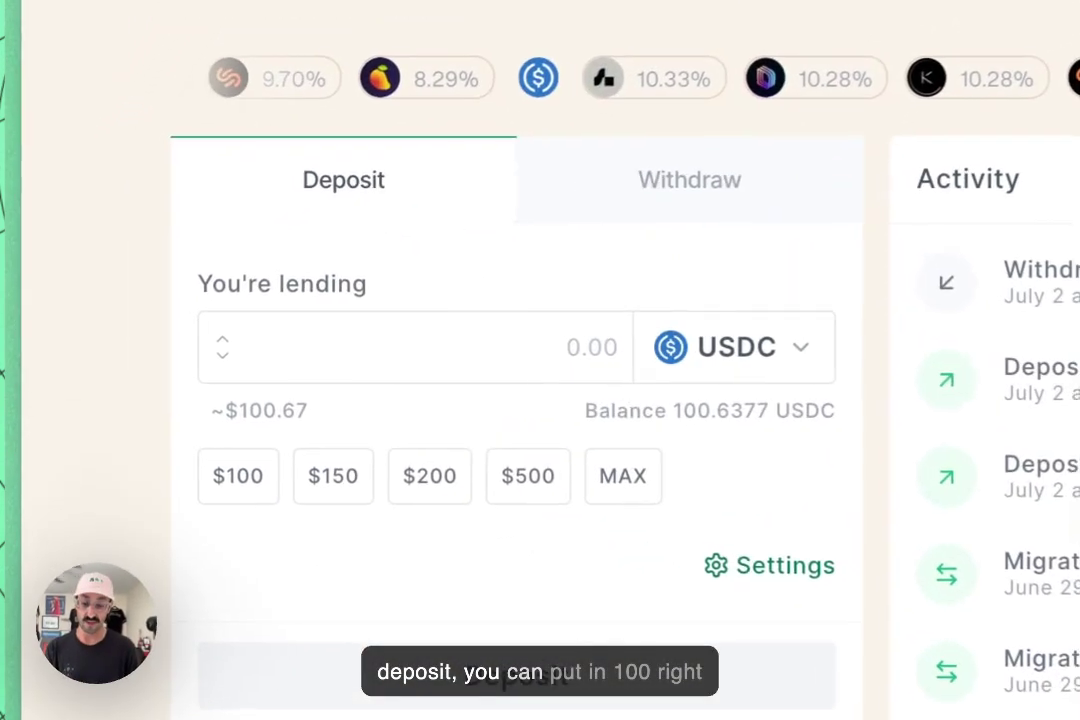
Enter 50 USDC as the lending amount, replacing the initially typed 100.
text(100)
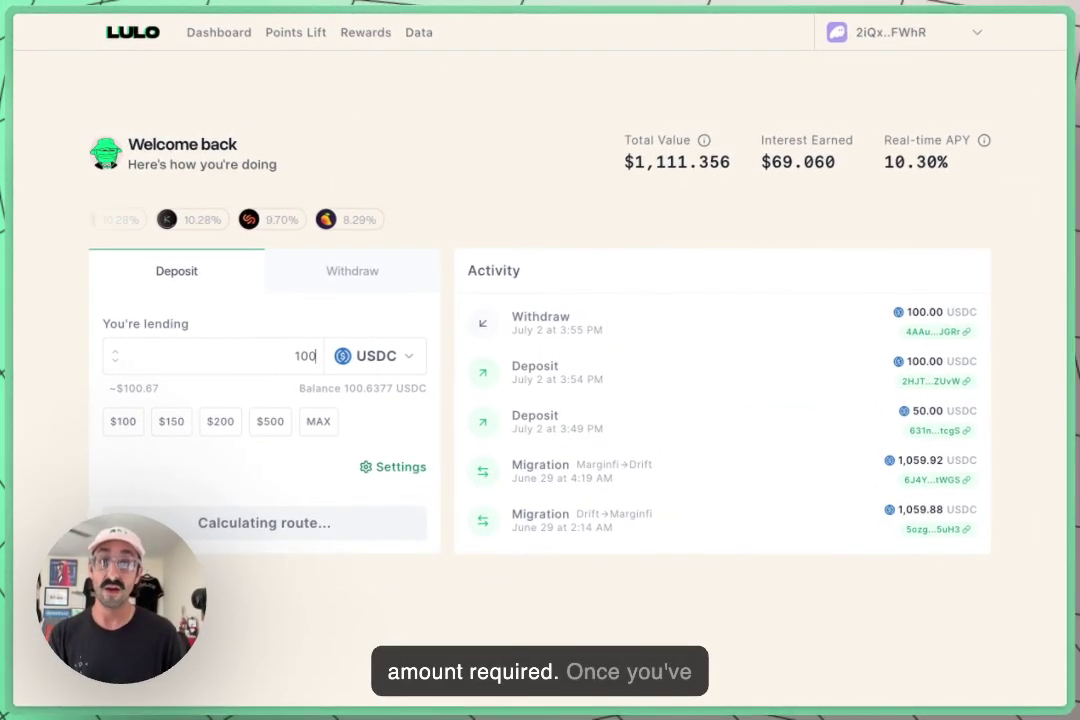
key(BackSpace)
key(BackSpace)
key(BackSpace)
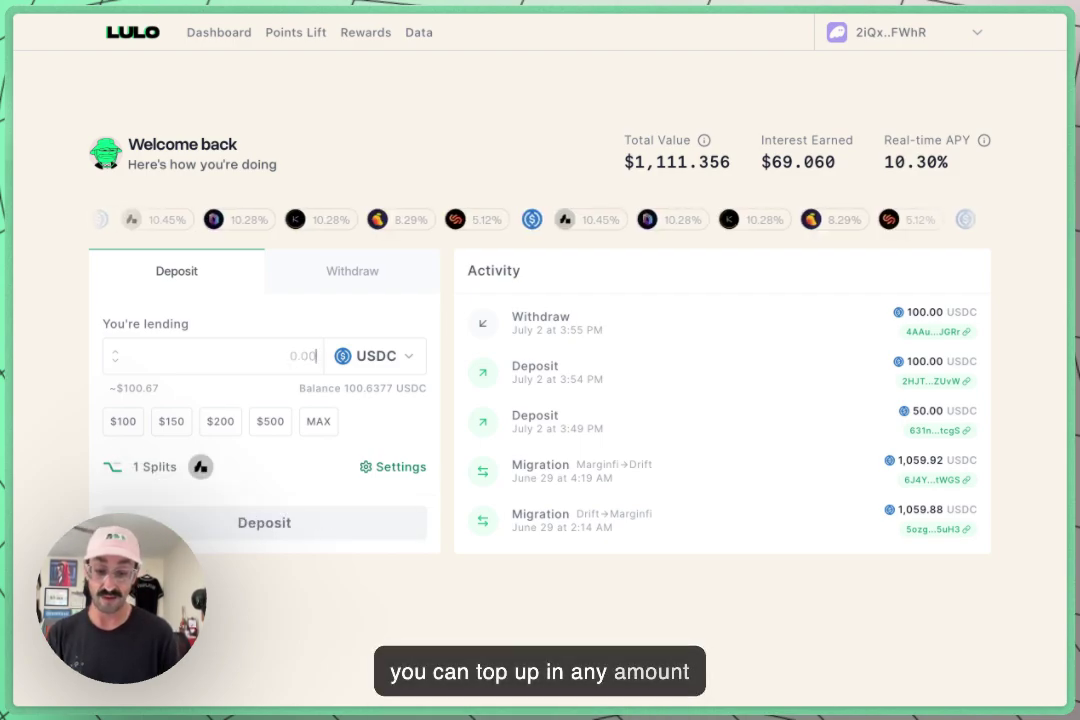
text(50)
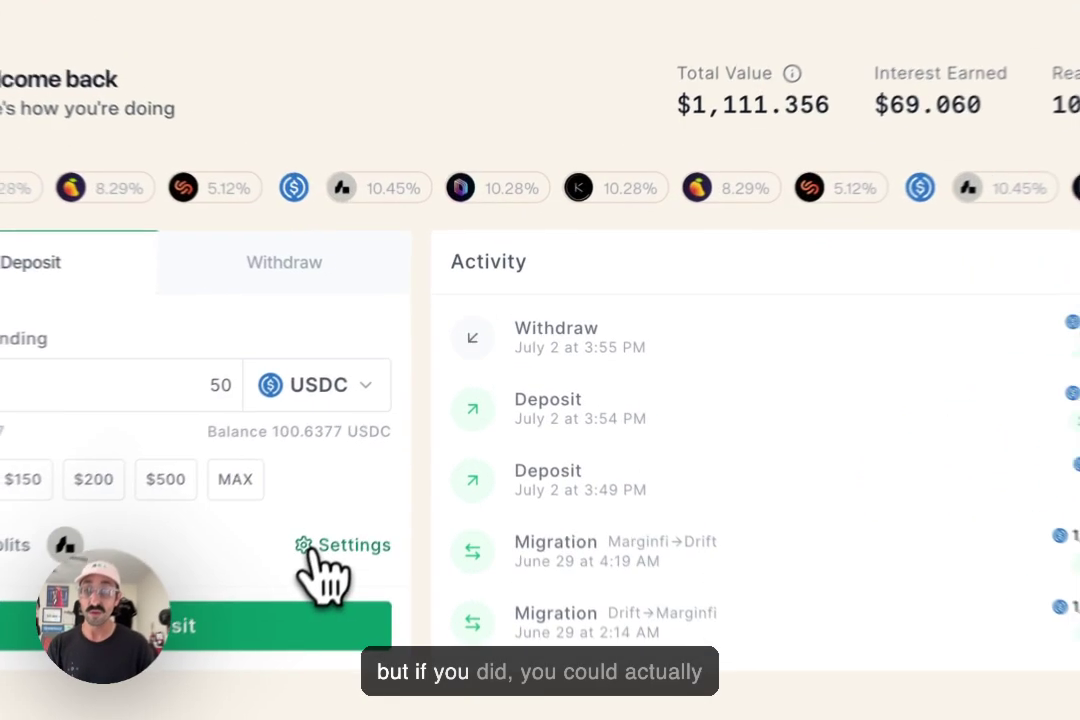
Keep Solend, MarginFi and Mango enabled, set a 5.00% minimum rate, and save the rotation settings.
click(369, 469)
click(347, 179)
click(349, 178)
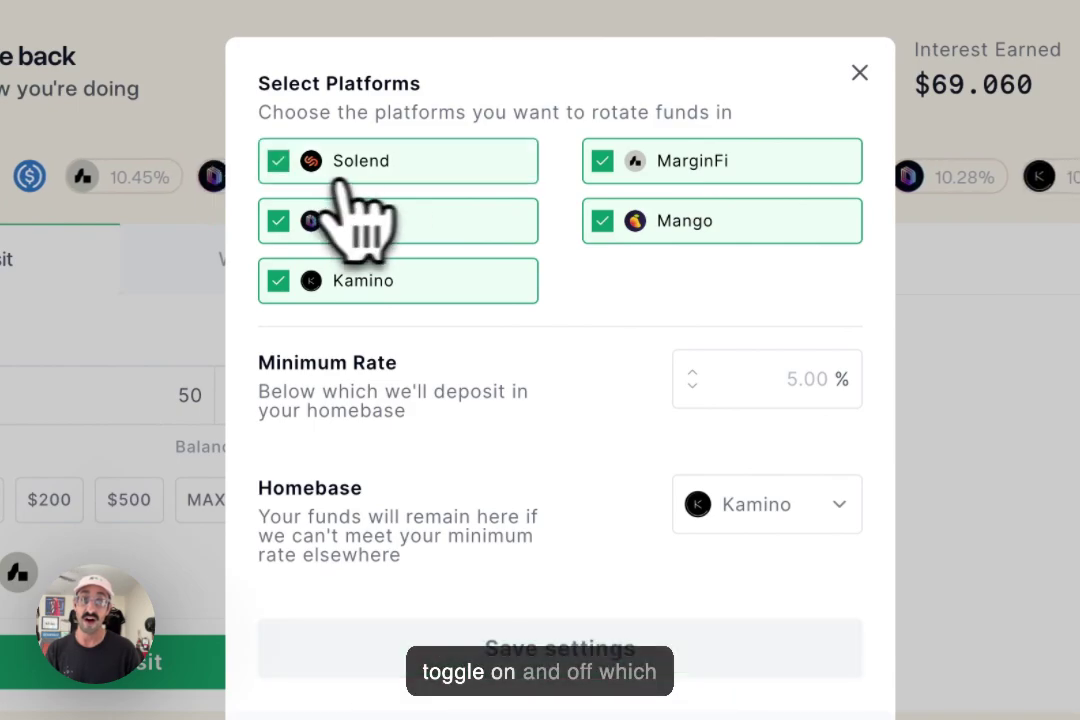
click(756, 176)
click(758, 174)
click(718, 220)
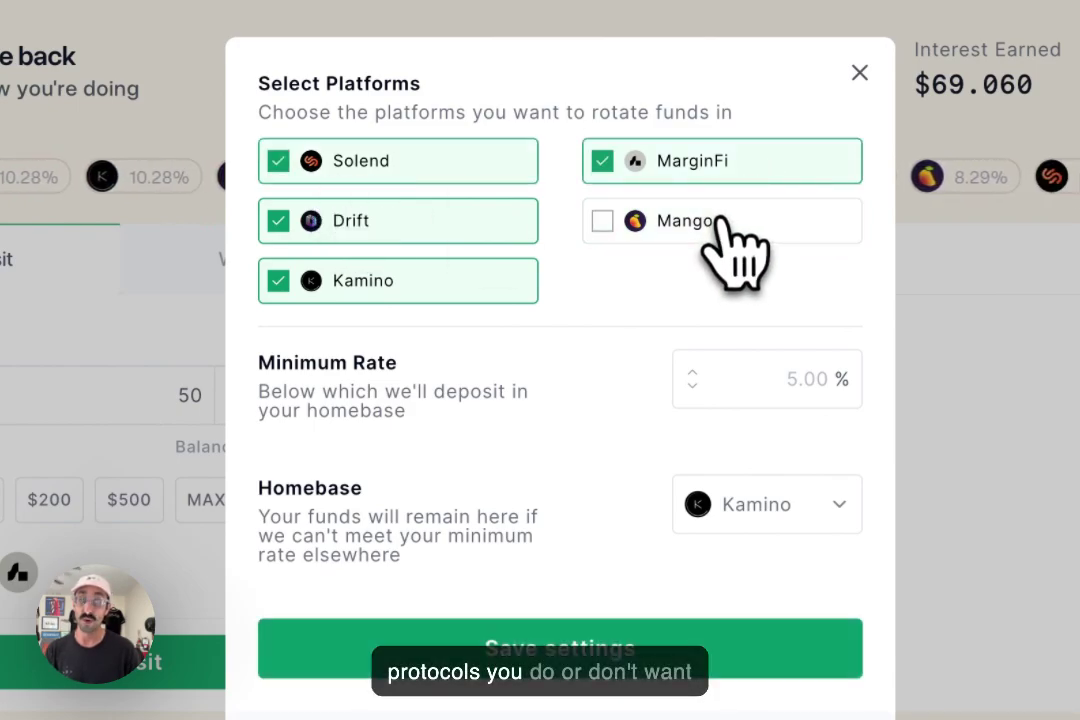
click(718, 220)
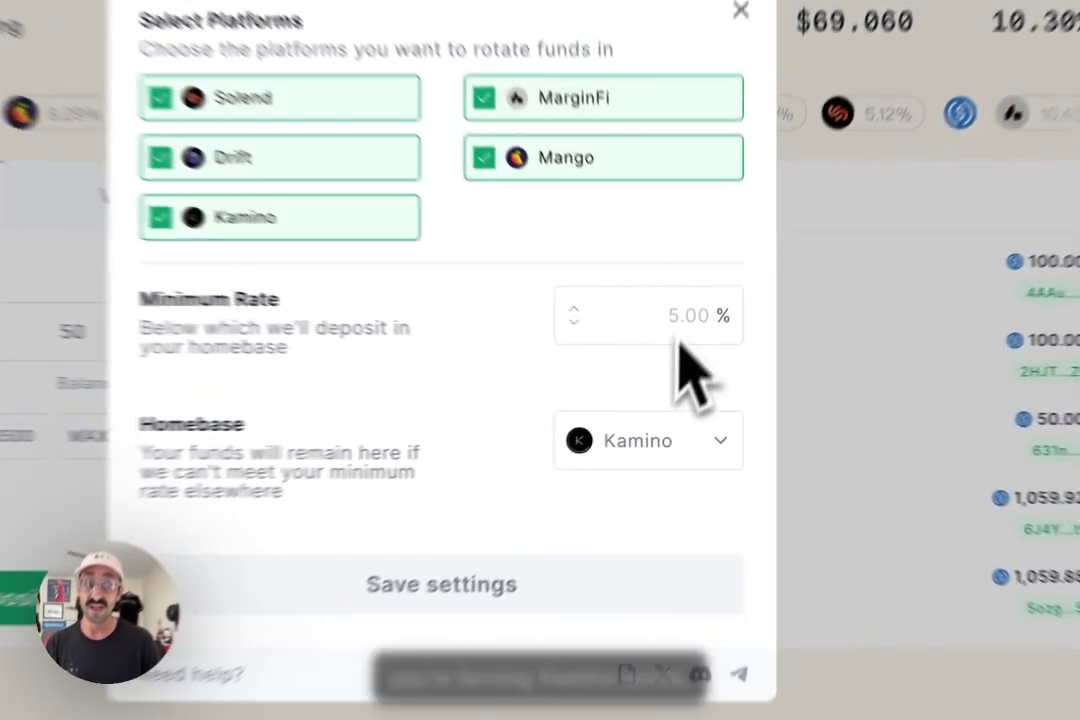
click(694, 345)
text(5)
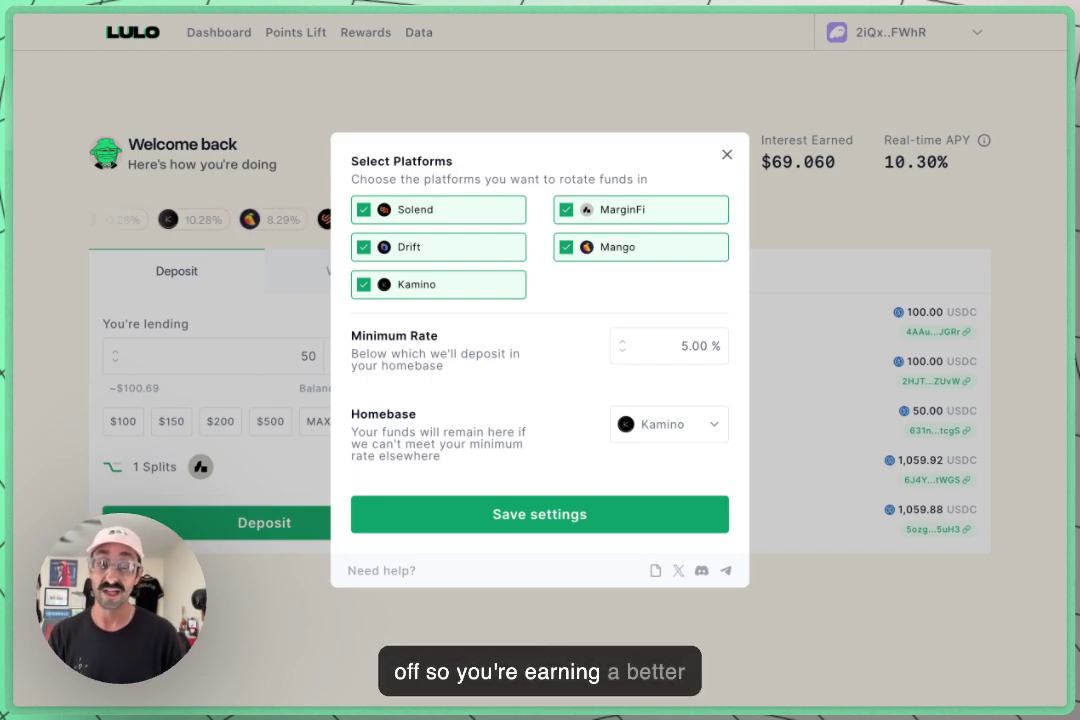
click(575, 508)
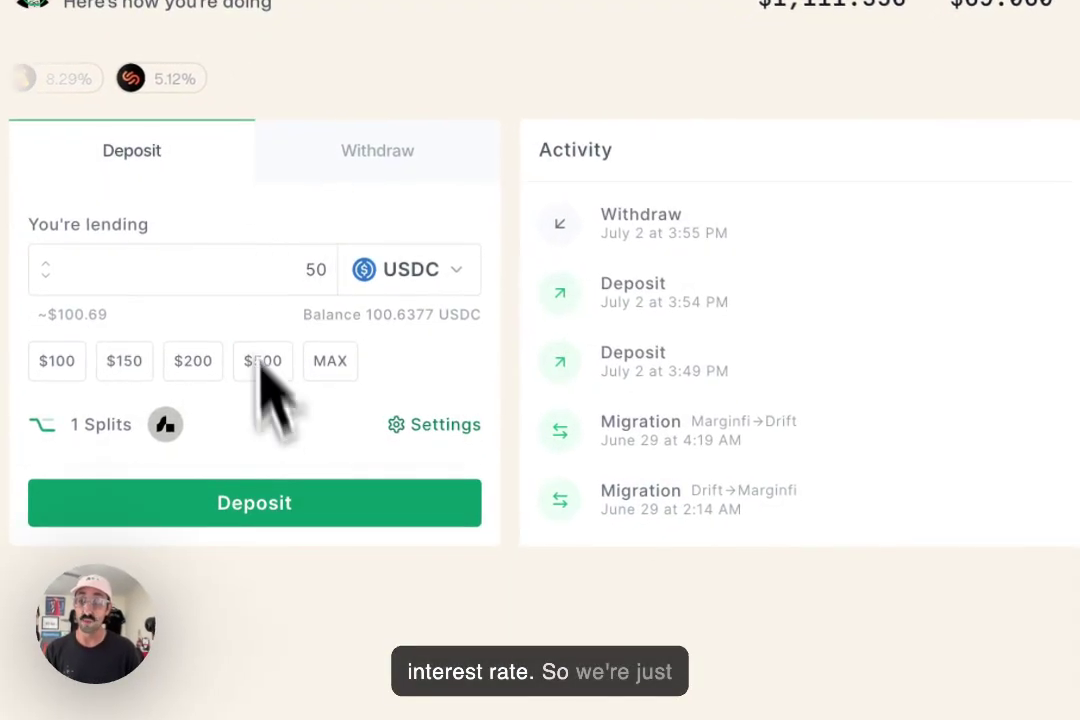
Deposit the 50 USDC into MarginFi, approving the wallet transaction and dismissing the confirmation.
click(275, 500)
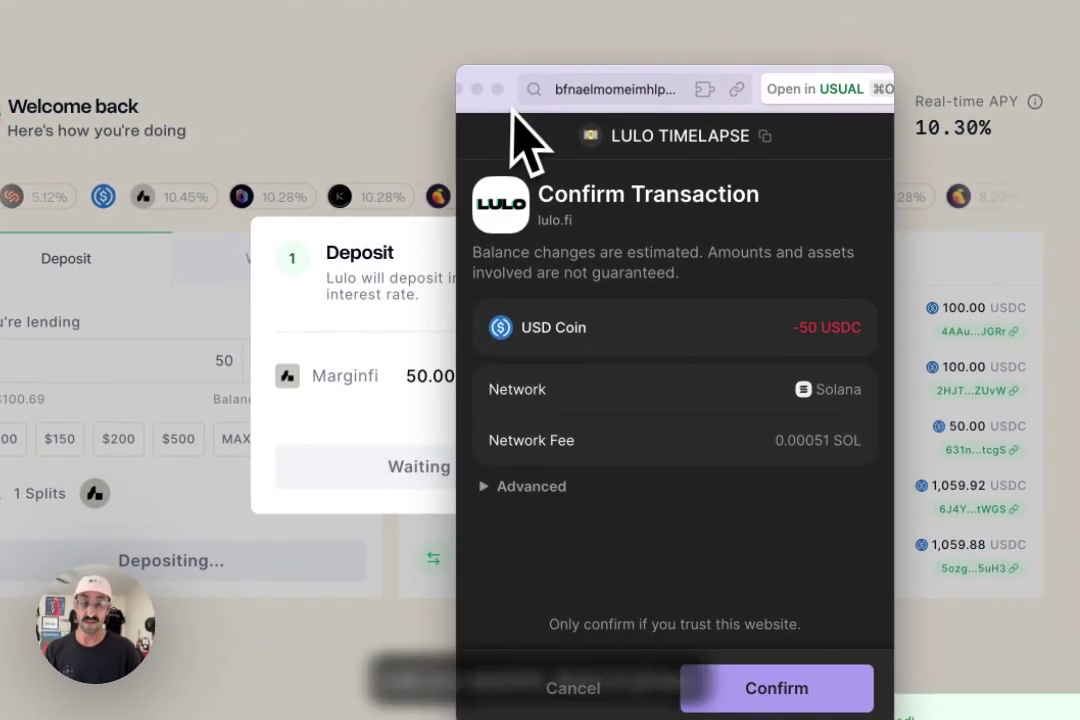
click(835, 688)
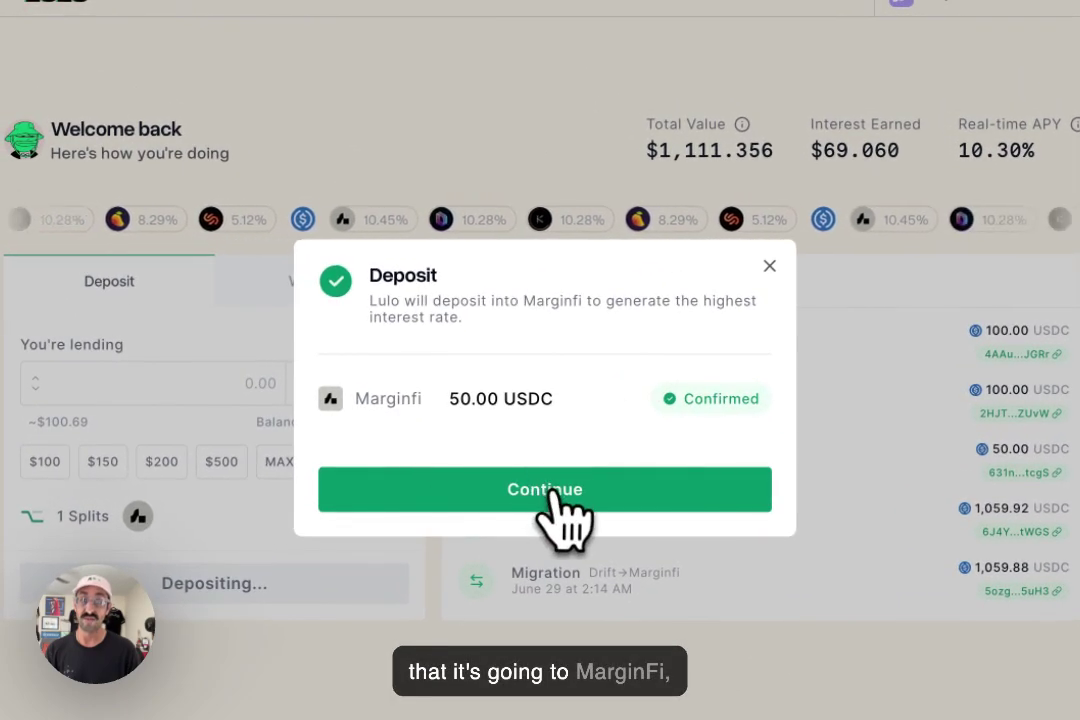
click(553, 490)
mouse_move(746, 132)
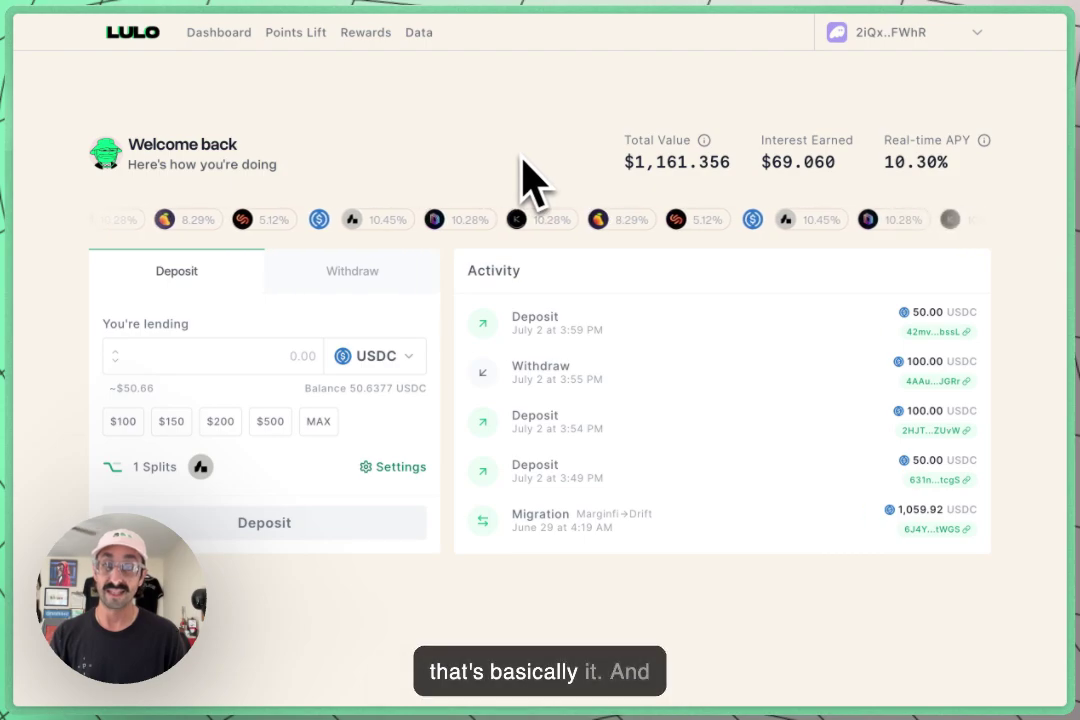
Open the Rewards page and scroll through the DRIFT, KMNO and Solend point rewards.
click(366, 32)
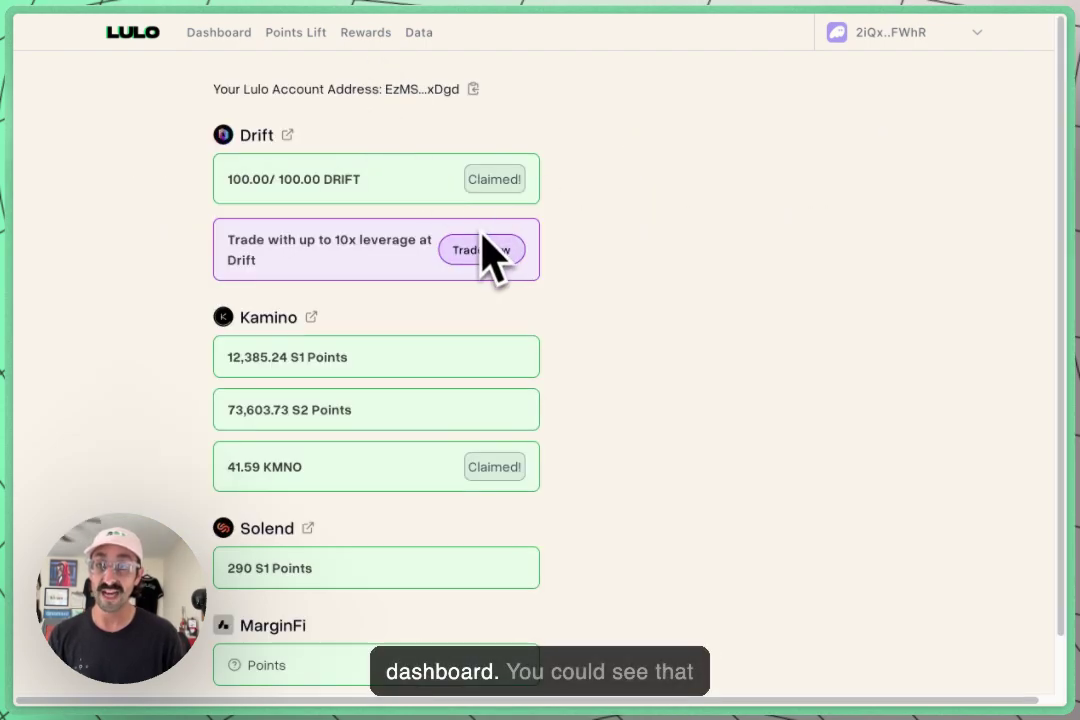
scroll(315, 185, down, 1)
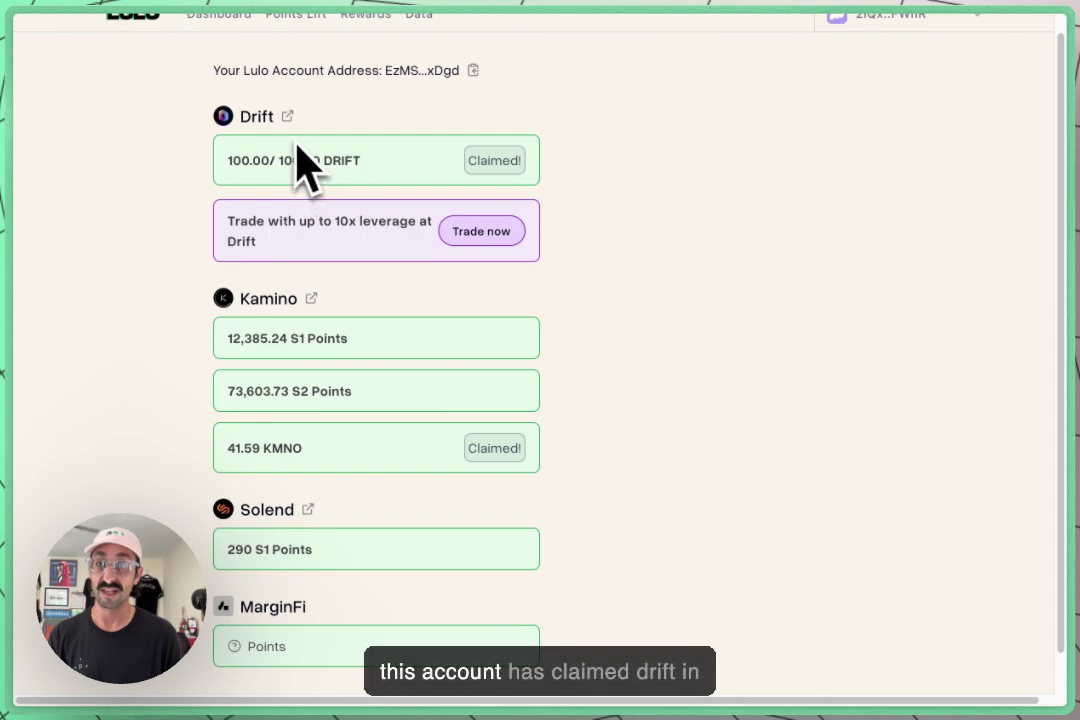
scroll(378, 181, down, 2)
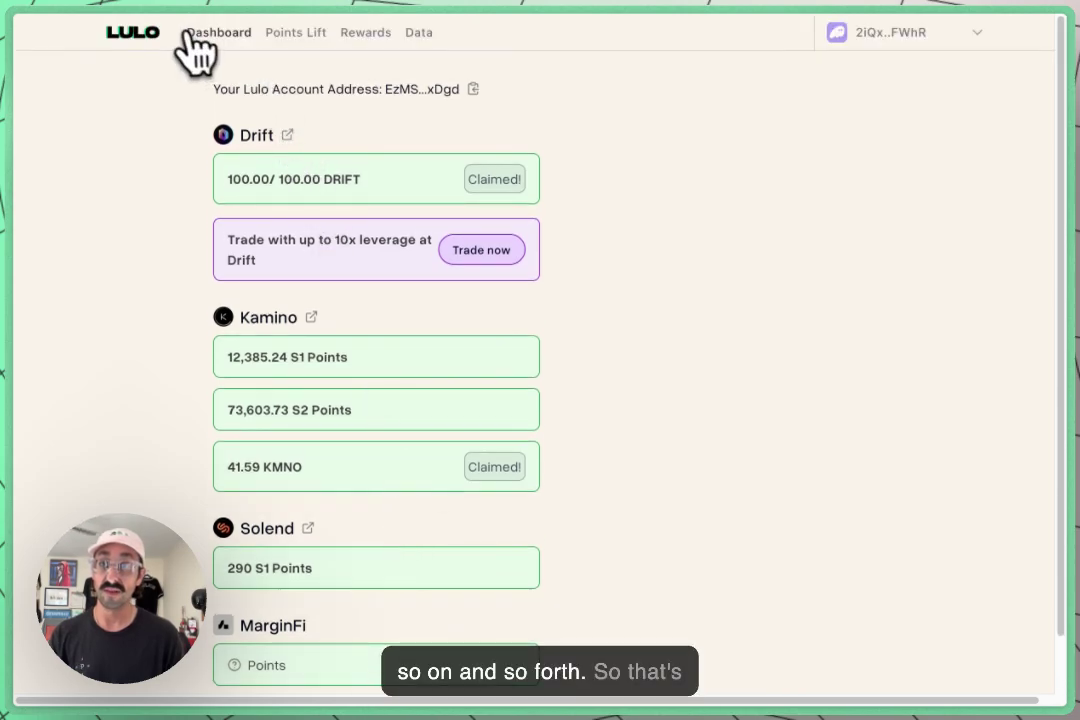
Go back to the dashboard showing $1,161.356 total value and 10.30% APY.
click(213, 40)
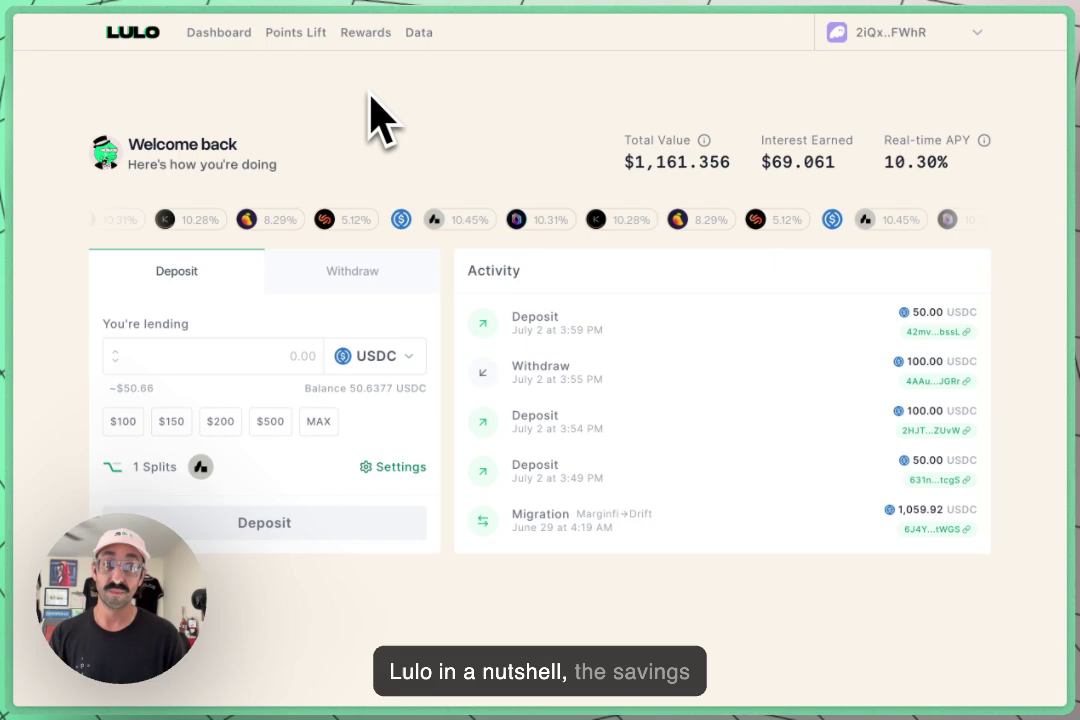